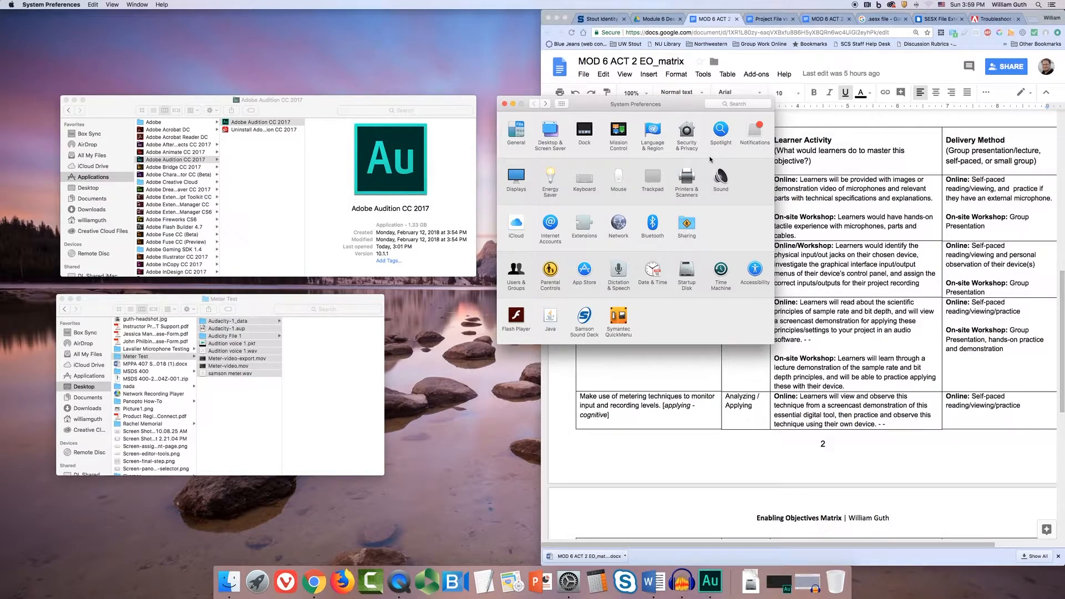
# Open the system Sound settings and review the sound effects, output and input device options
pyautogui.click(746, 166)
pyautogui.click(722, 179)
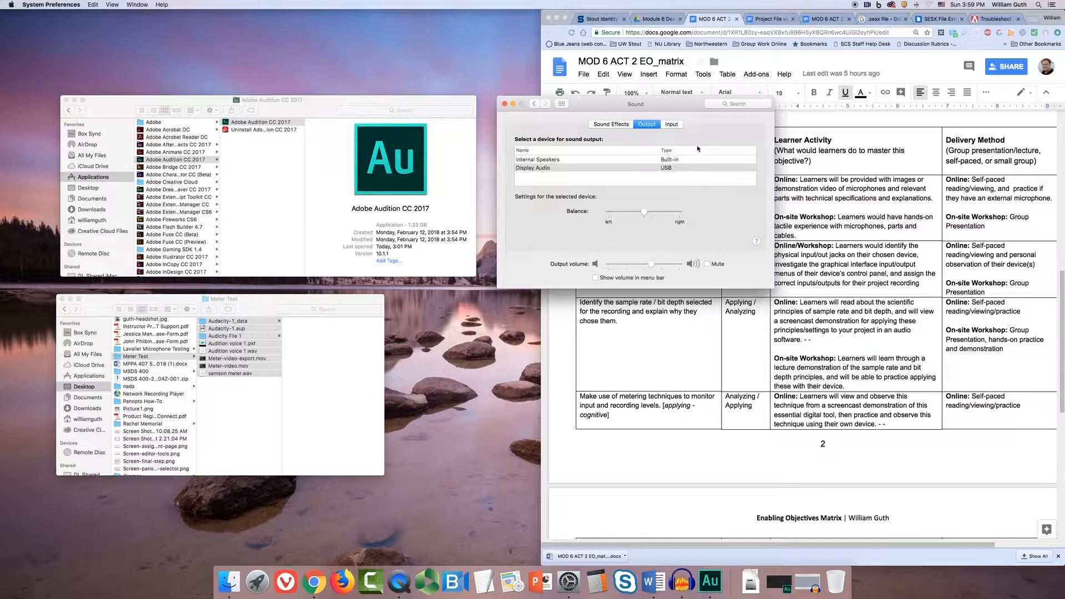
pyautogui.click(607, 125)
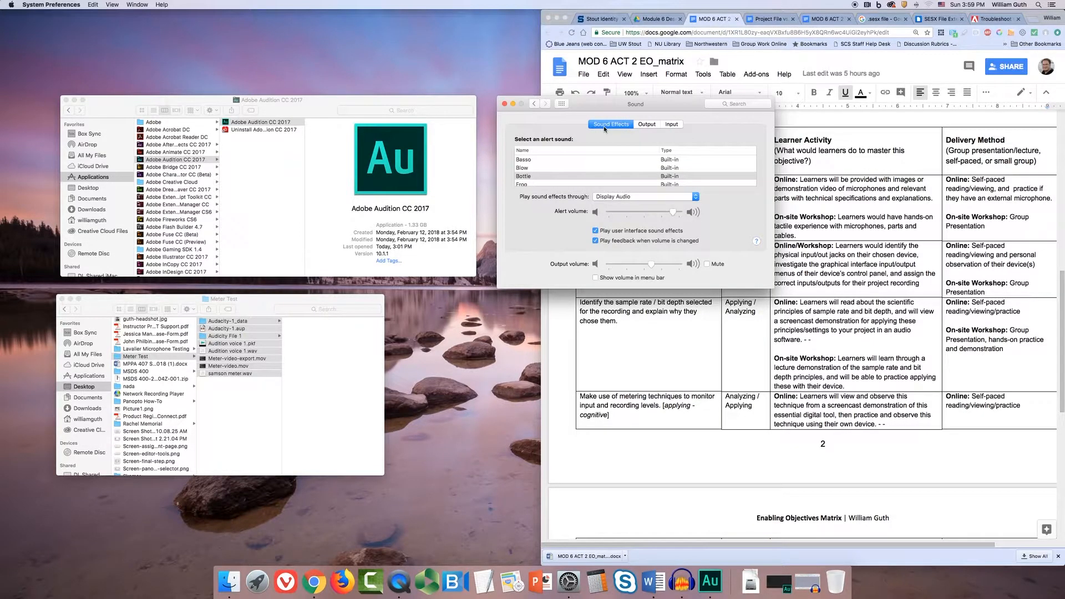
pyautogui.click(645, 126)
pyautogui.click(671, 124)
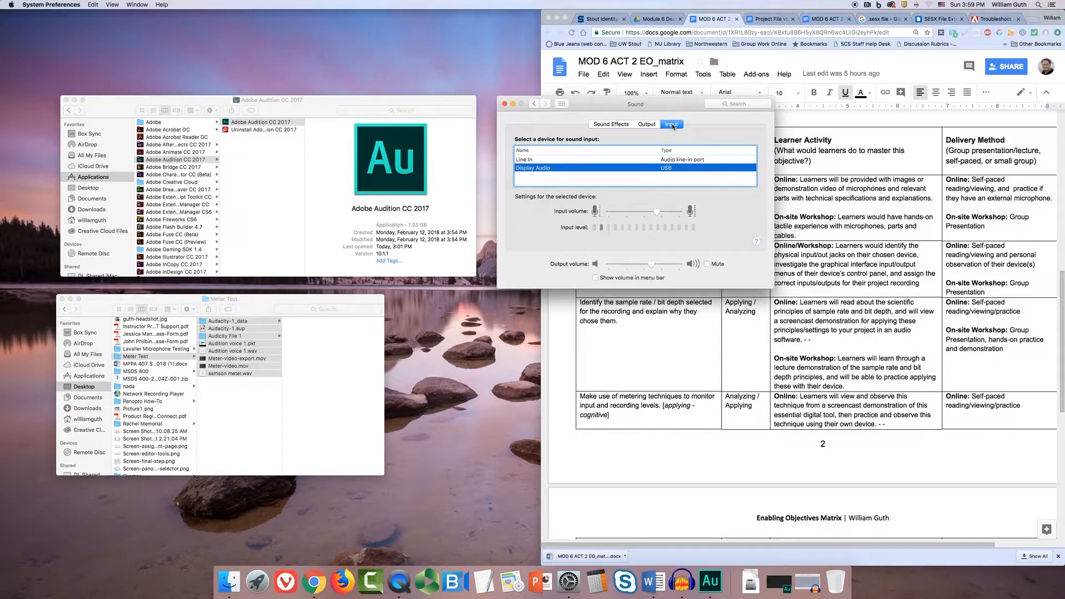
pyautogui.click(647, 125)
pyautogui.click(671, 125)
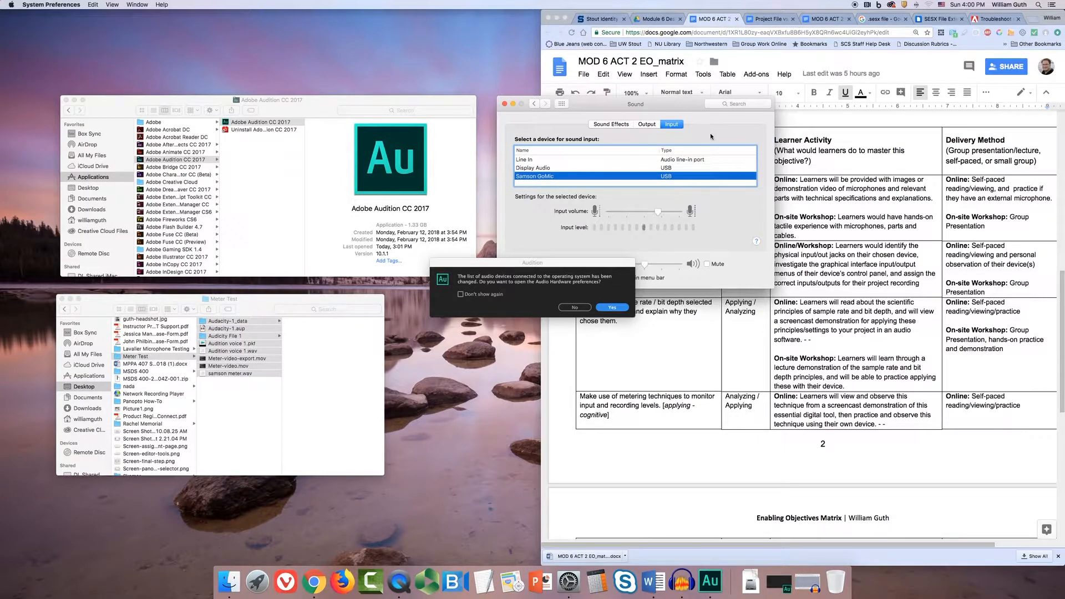
# Accept the offer to open Adobe Audition's Audio Hardware preferences and view the available default input devices
pyautogui.click(612, 308)
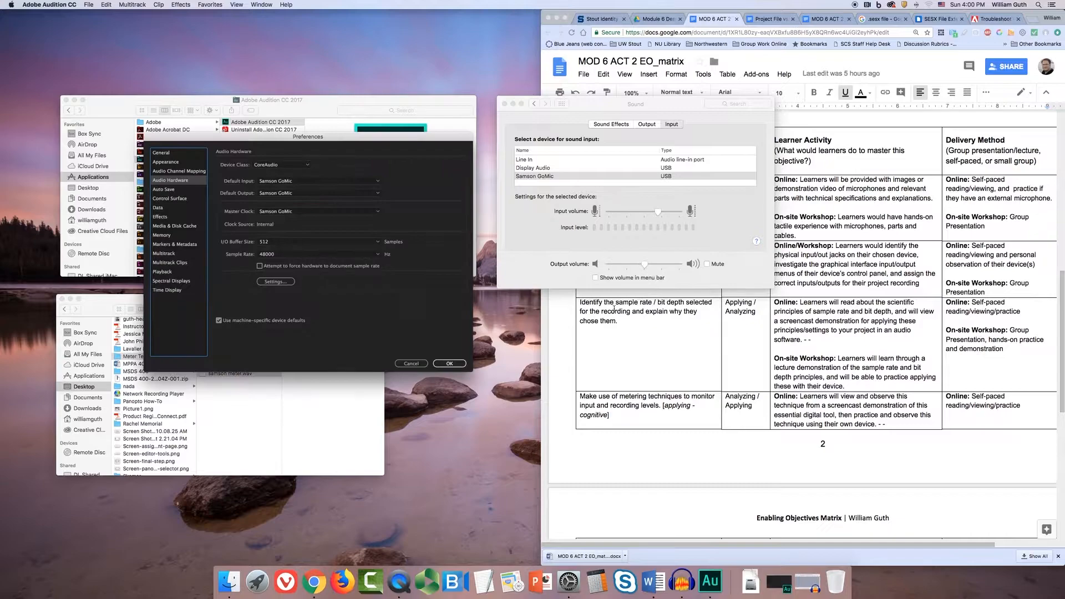
pyautogui.click(324, 183)
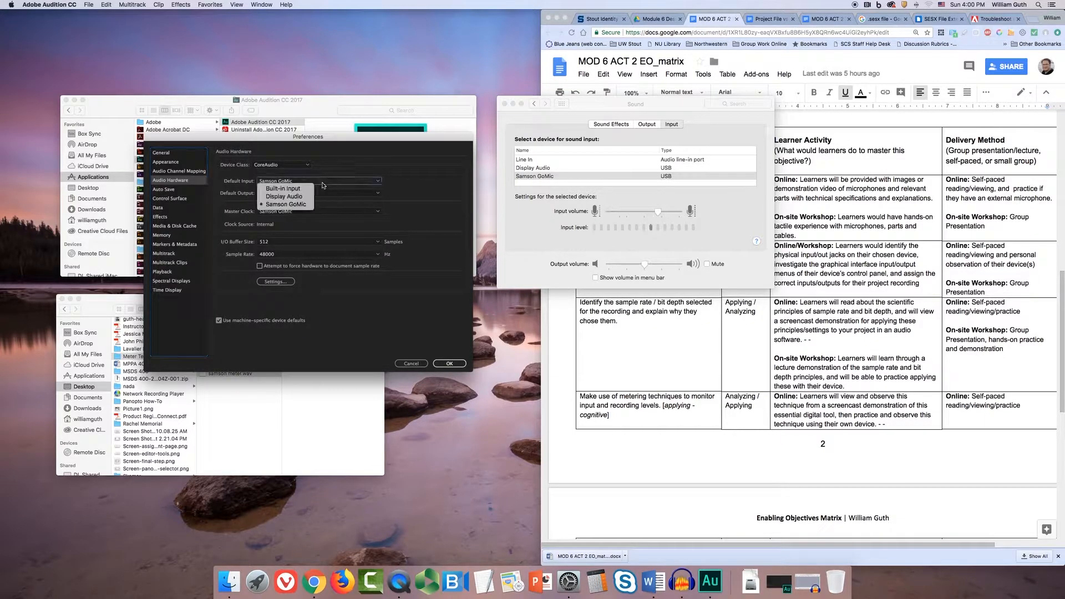
pyautogui.click(323, 185)
# Minimize both Finder windows and place the Audition Preferences dialog beside the Sound settings without overlap
pyautogui.moveTo(316, 138); pyautogui.dragTo(415, 163)
pyautogui.click(73, 100)
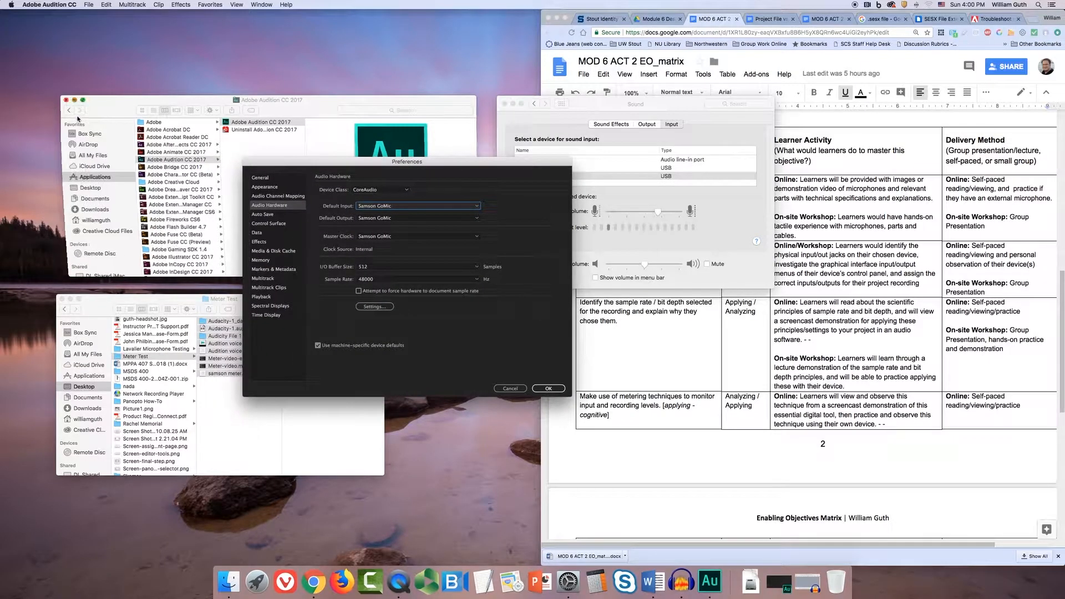
pyautogui.click(70, 299)
pyautogui.moveTo(368, 163); pyautogui.dragTo(239, 96)
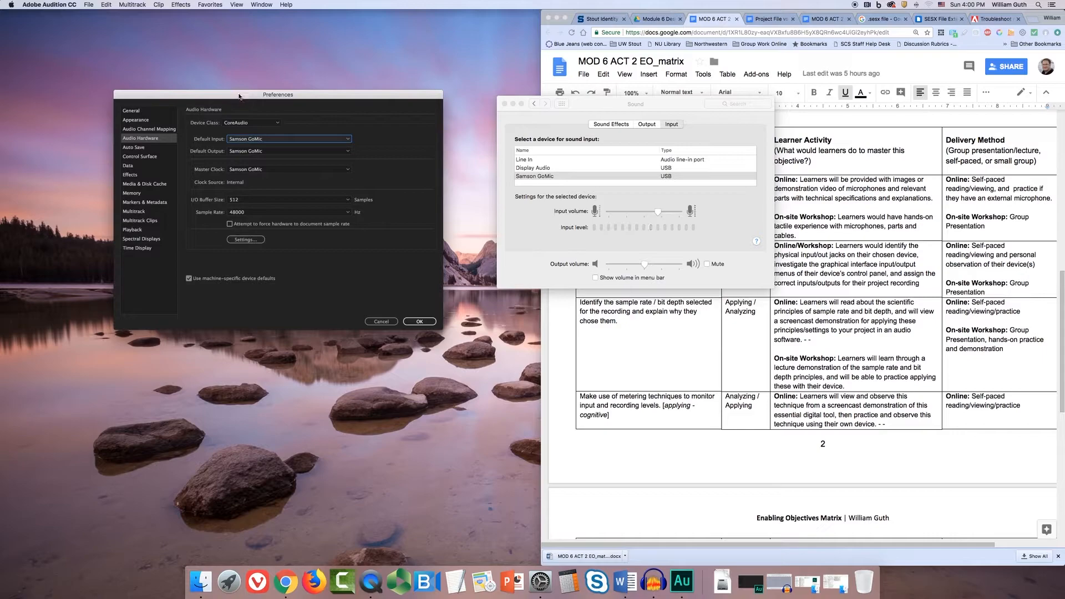
# Select Samson GoMic as Audition's default input device, check the alternatives, and accept the preferences
pyautogui.click(28, 4)
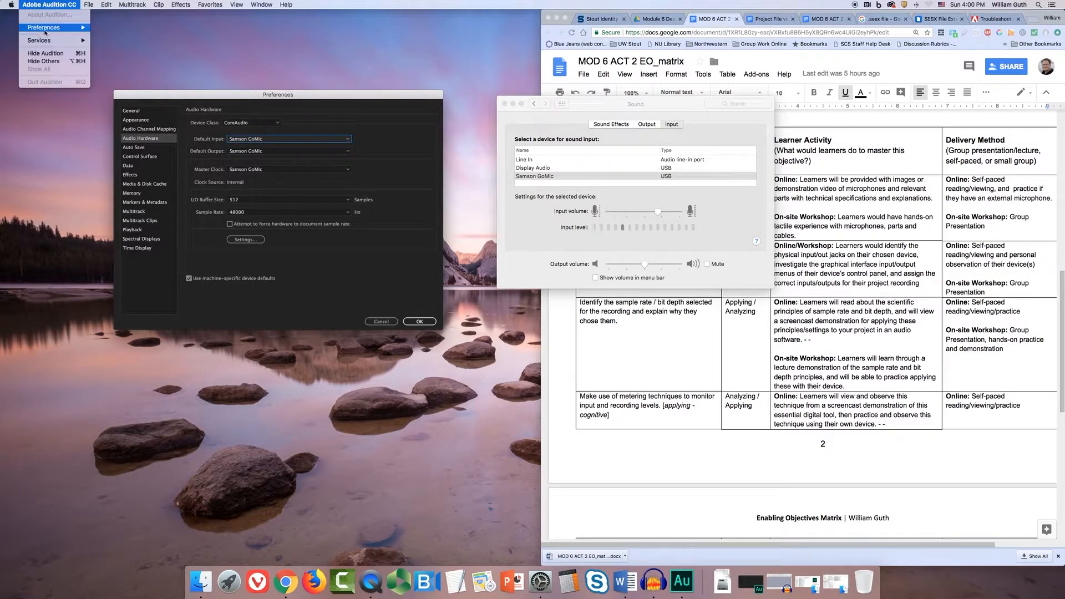
pyautogui.moveTo(47, 31)
pyautogui.click(280, 97)
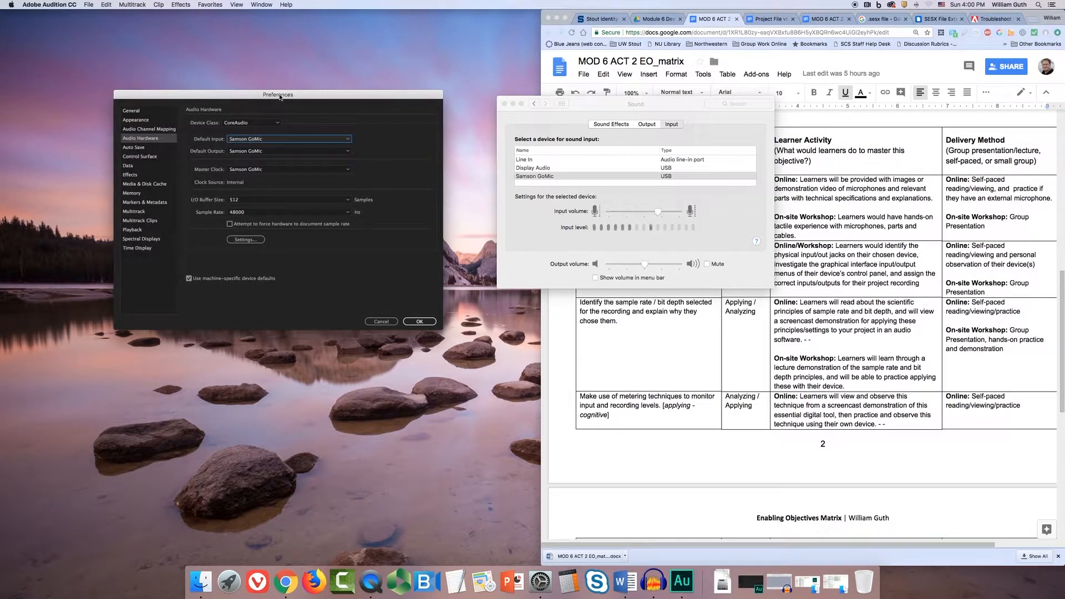
pyautogui.click(293, 140)
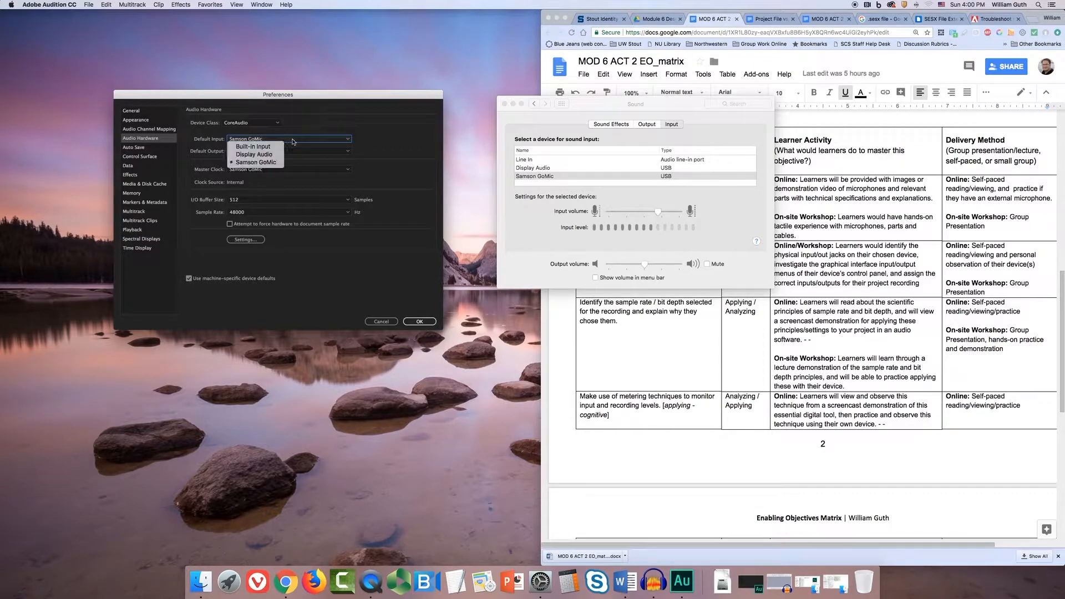
pyautogui.click(269, 162)
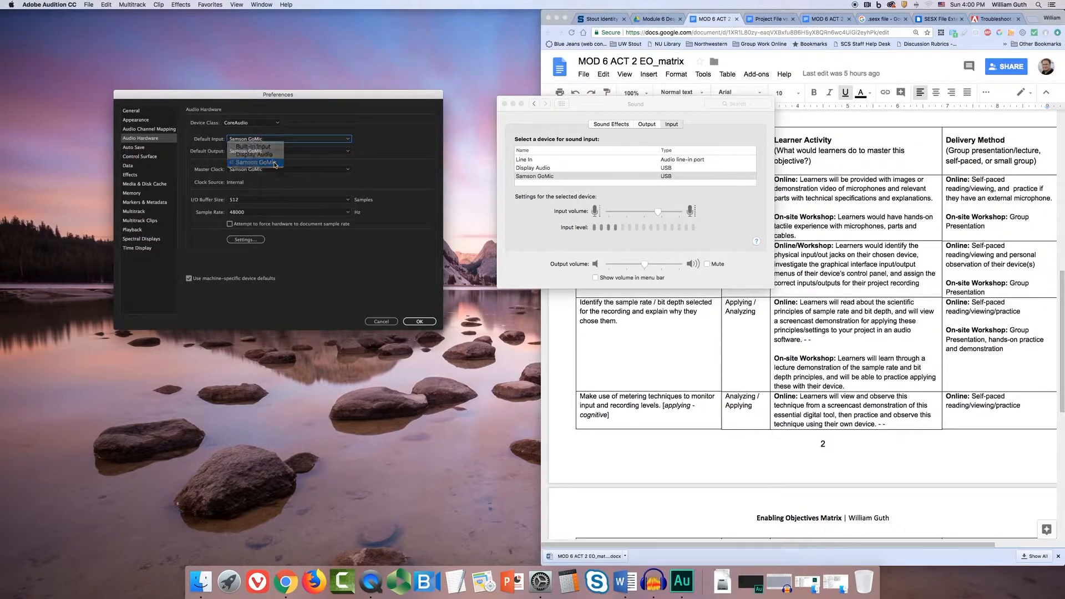
pyautogui.click(348, 139)
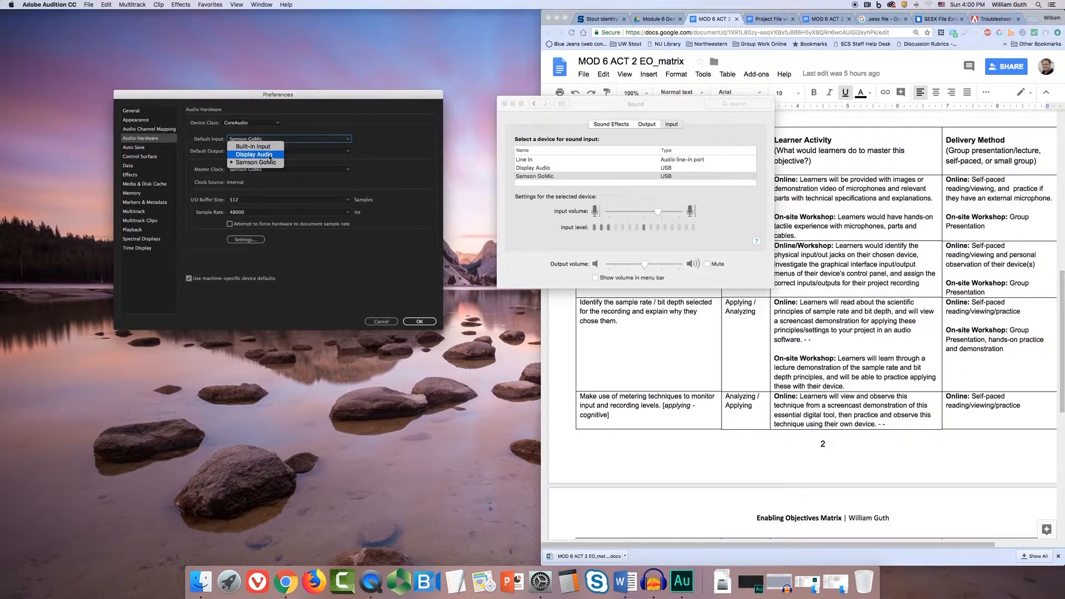
pyautogui.click(325, 125)
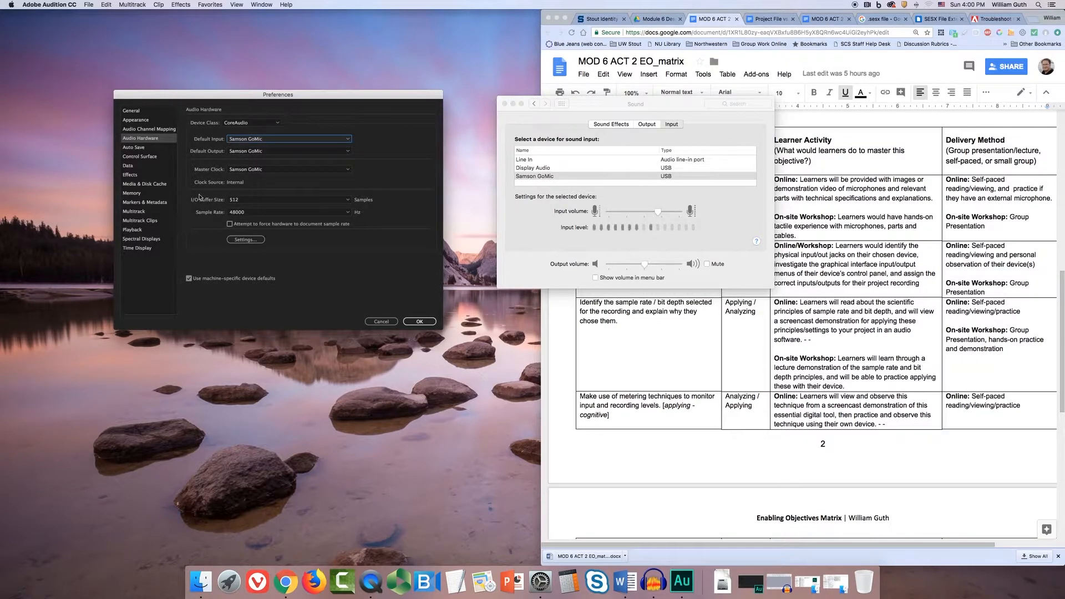
pyautogui.click(421, 322)
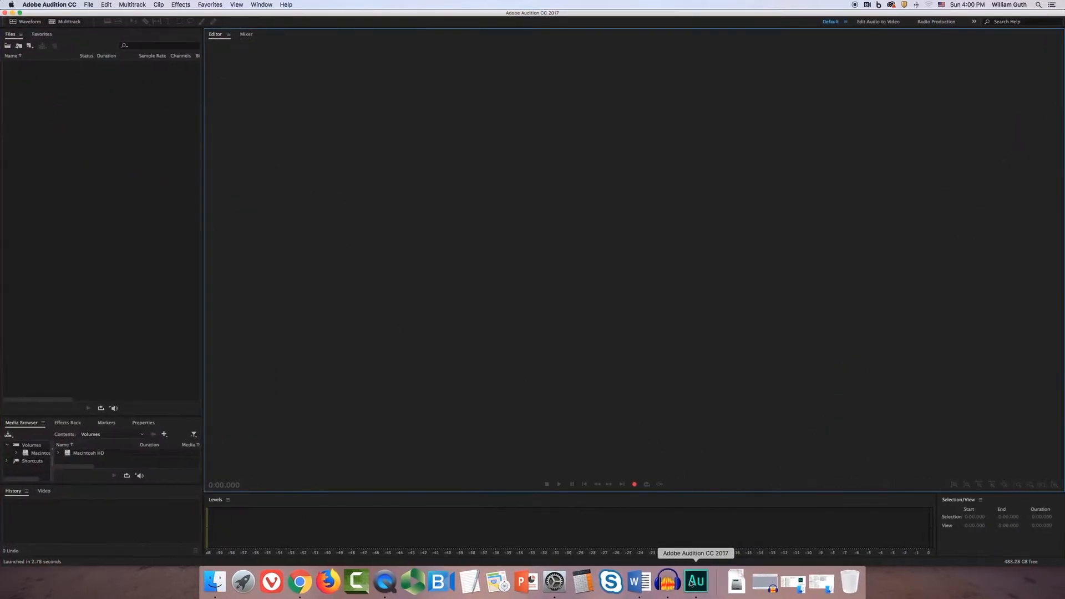
# Reopen Audition's Audio Hardware preferences and select Samson GoMic for both the default input and the default output
pyautogui.click(44, 4)
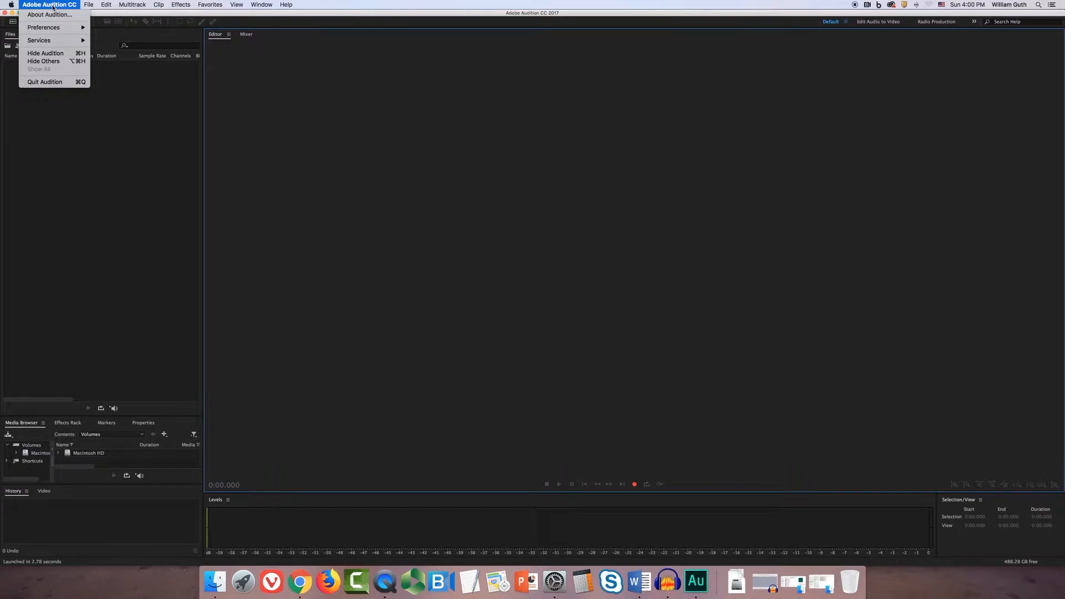
pyautogui.moveTo(55, 25)
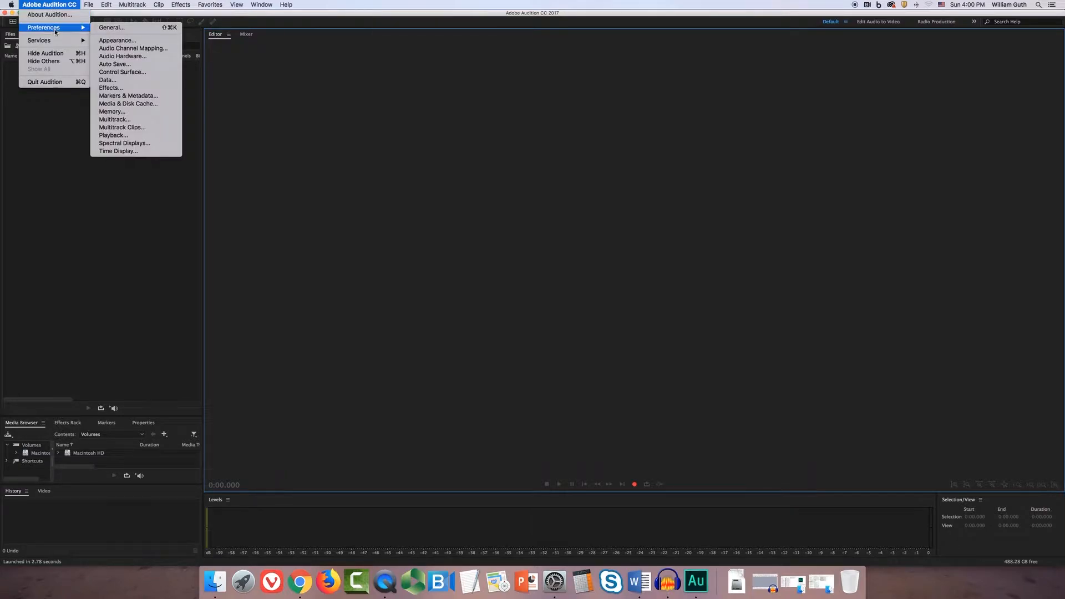
pyautogui.click(128, 65)
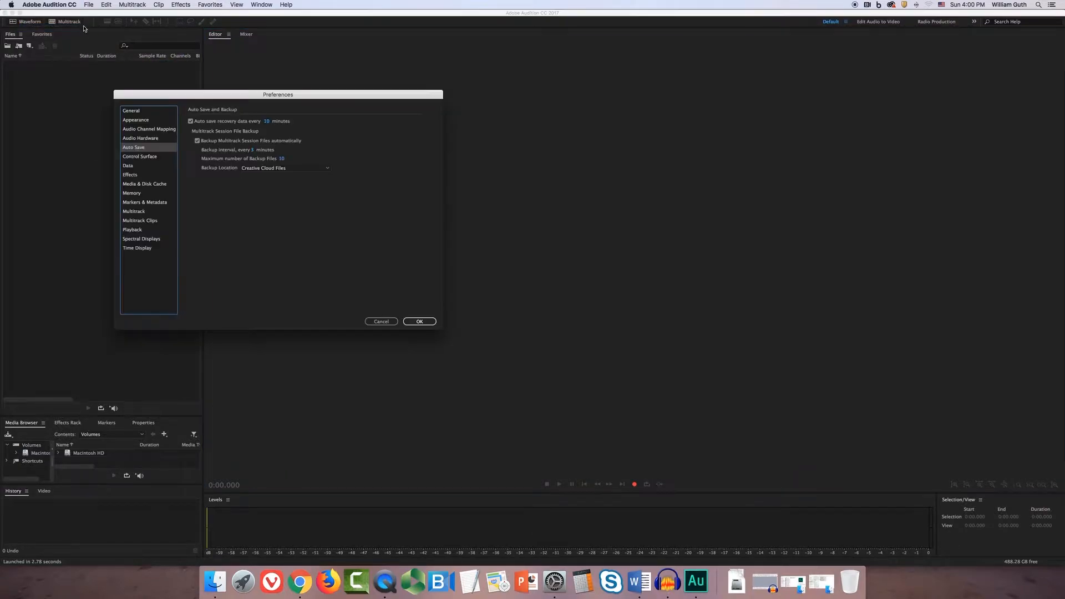
pyautogui.click(134, 138)
pyautogui.click(264, 137)
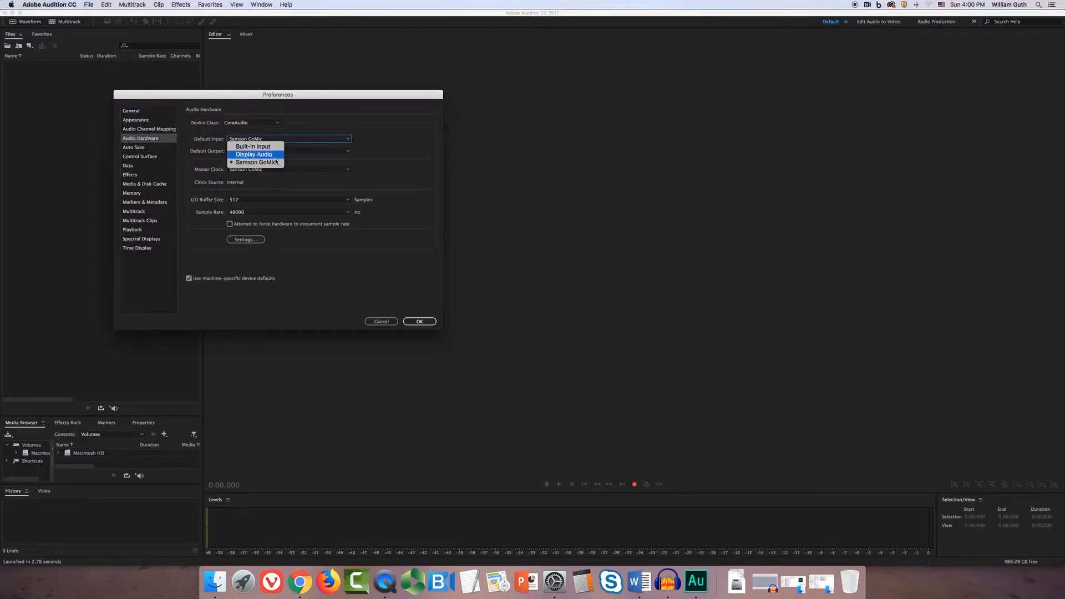
pyautogui.click(277, 154)
pyautogui.click(277, 154)
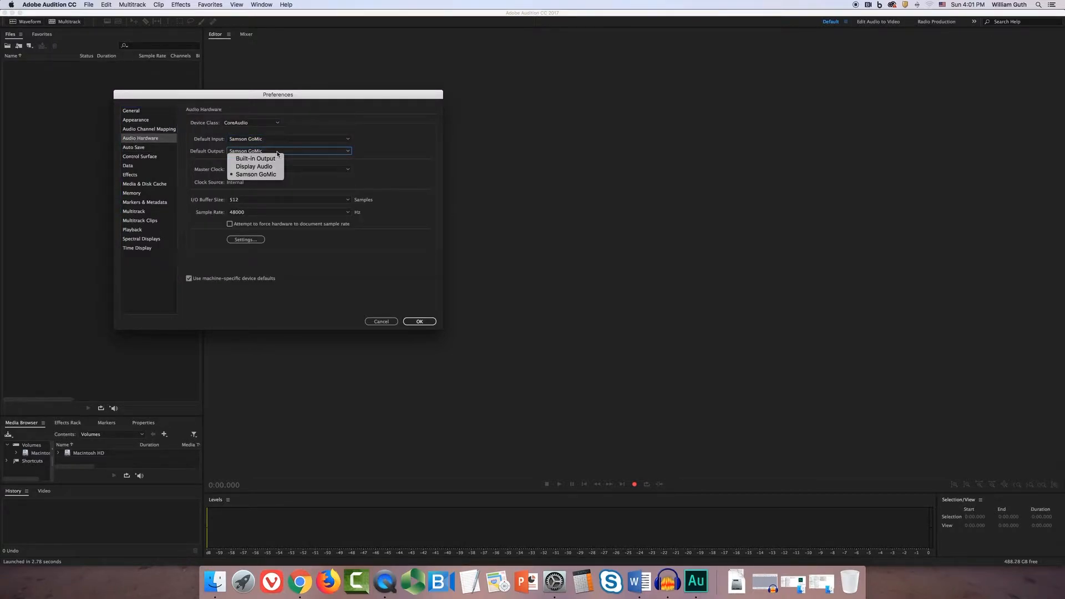
pyautogui.click(270, 176)
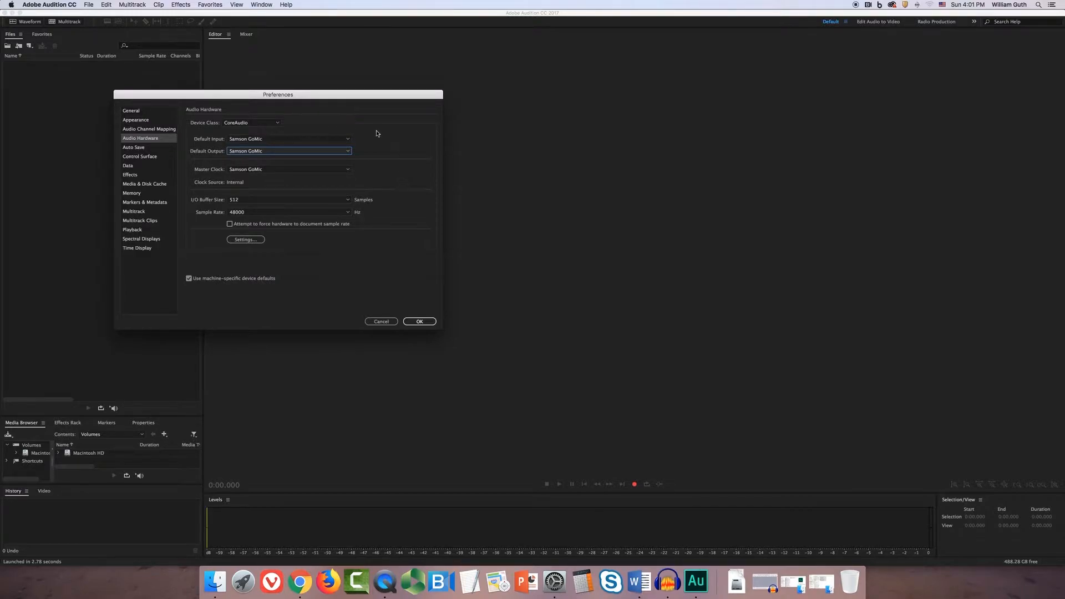
# Choose a 48000 Hz sample rate in the Audio Hardware preferences and accept the settings
pyautogui.click(297, 213)
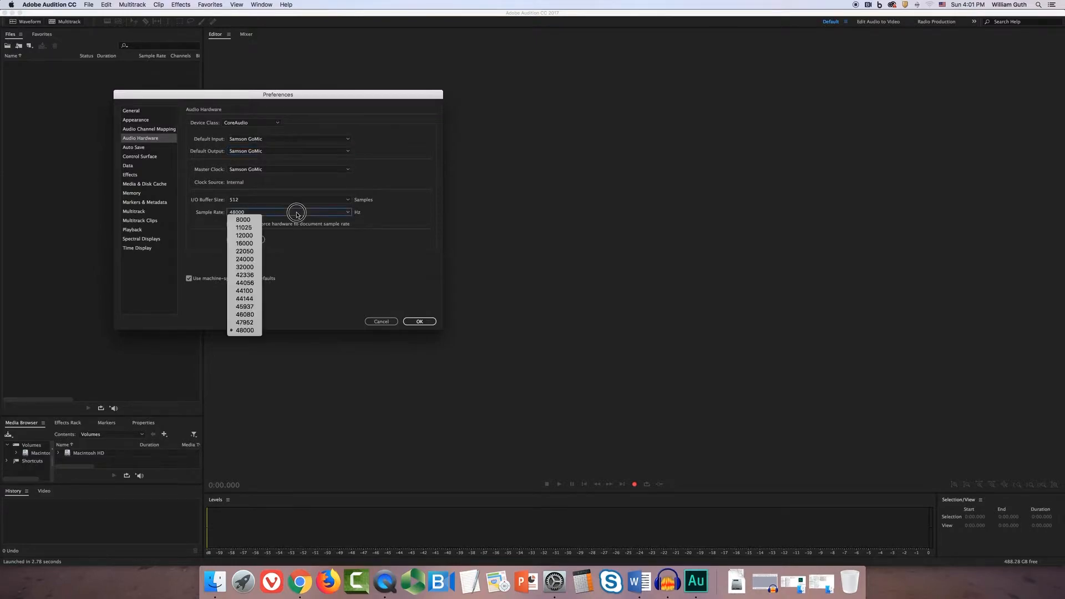
pyautogui.click(244, 332)
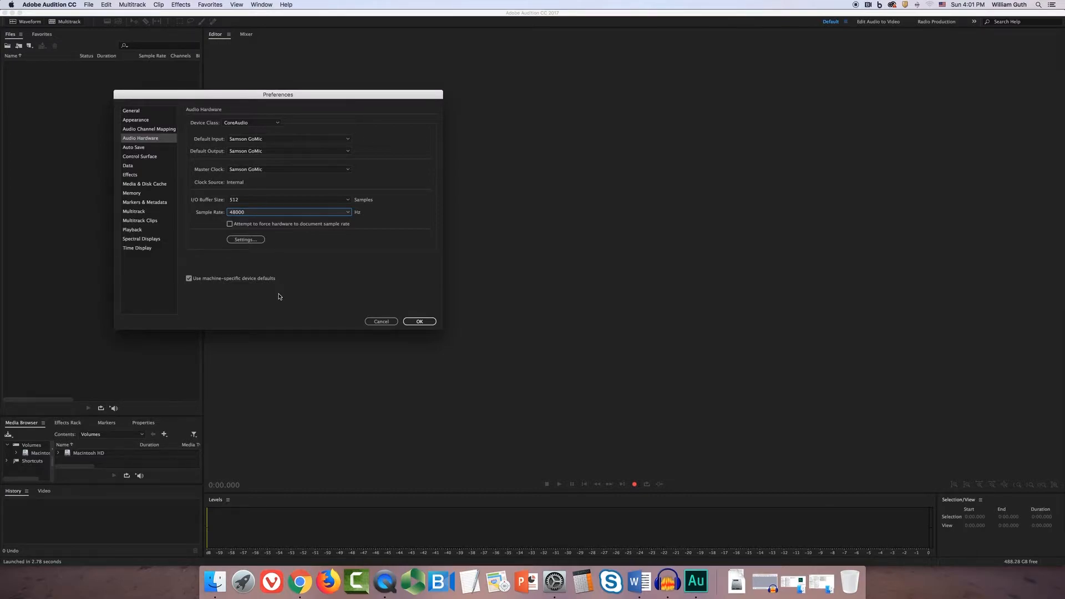
pyautogui.click(419, 321)
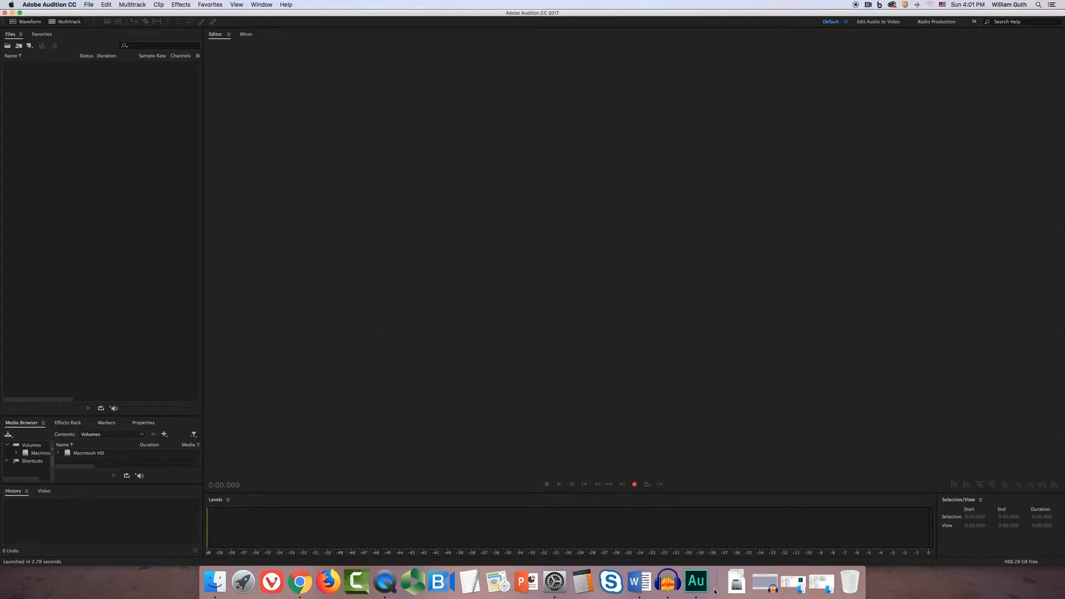
# Switch to Audacity, move its window toward the middle of the screen, and open its Devices preferences
pyautogui.click(764, 584)
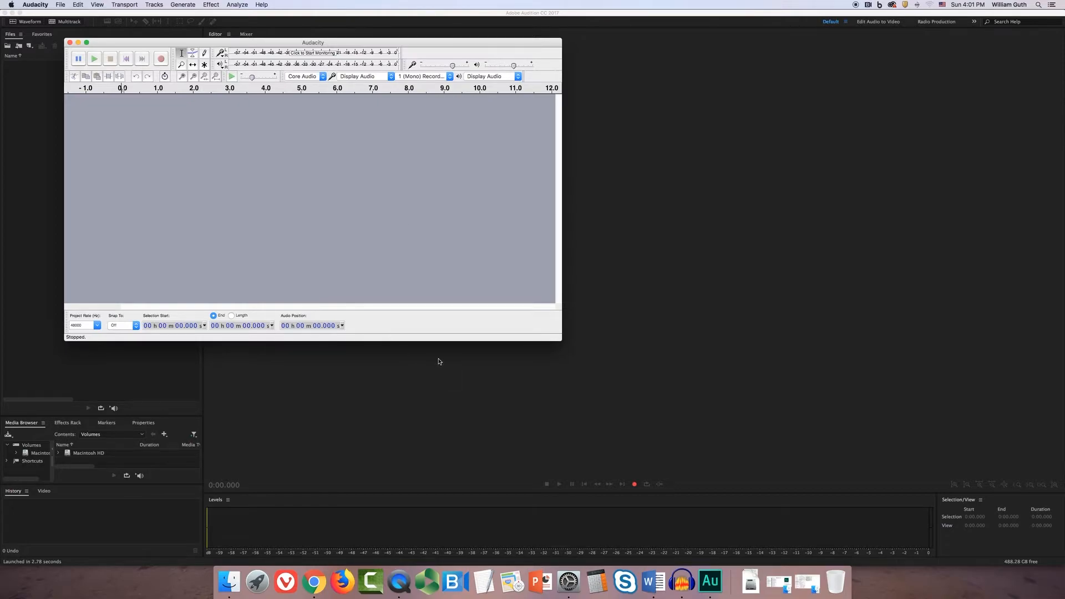
pyautogui.moveTo(370, 42); pyautogui.dragTo(559, 108)
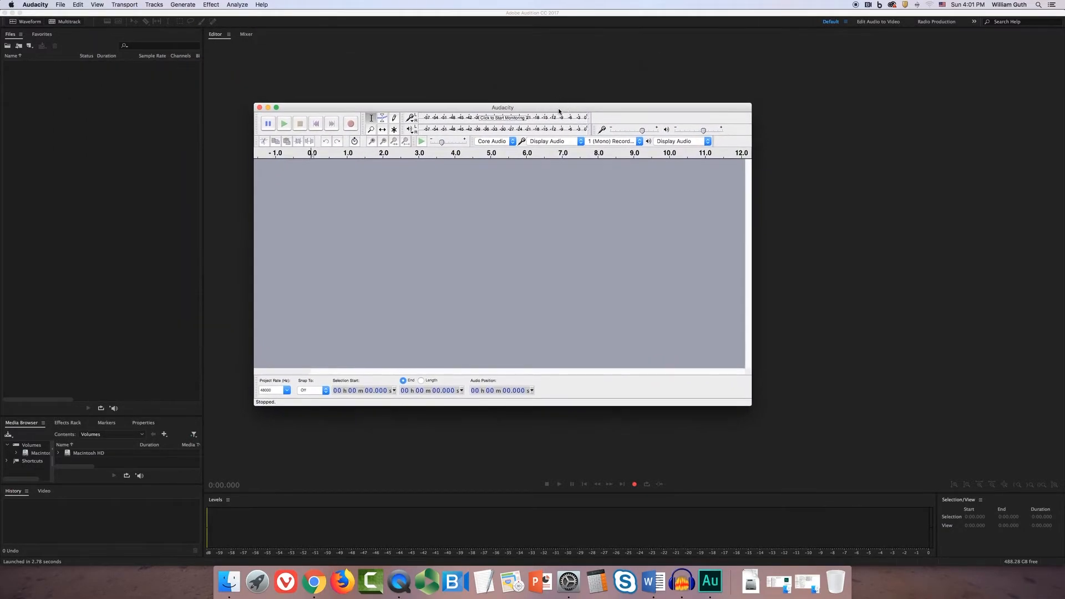
pyautogui.click(35, 4)
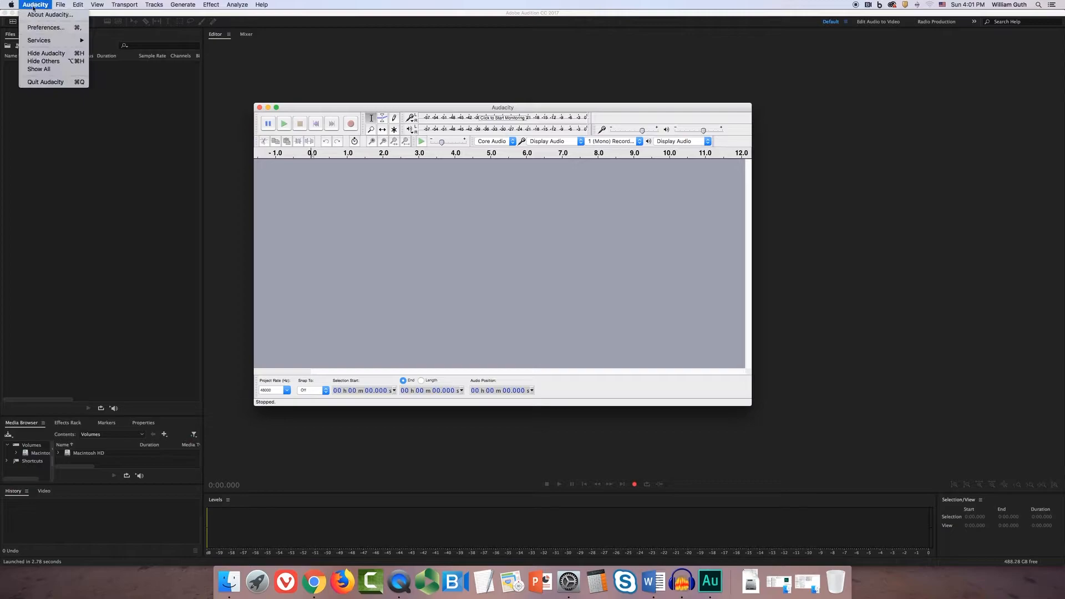
pyautogui.click(40, 28)
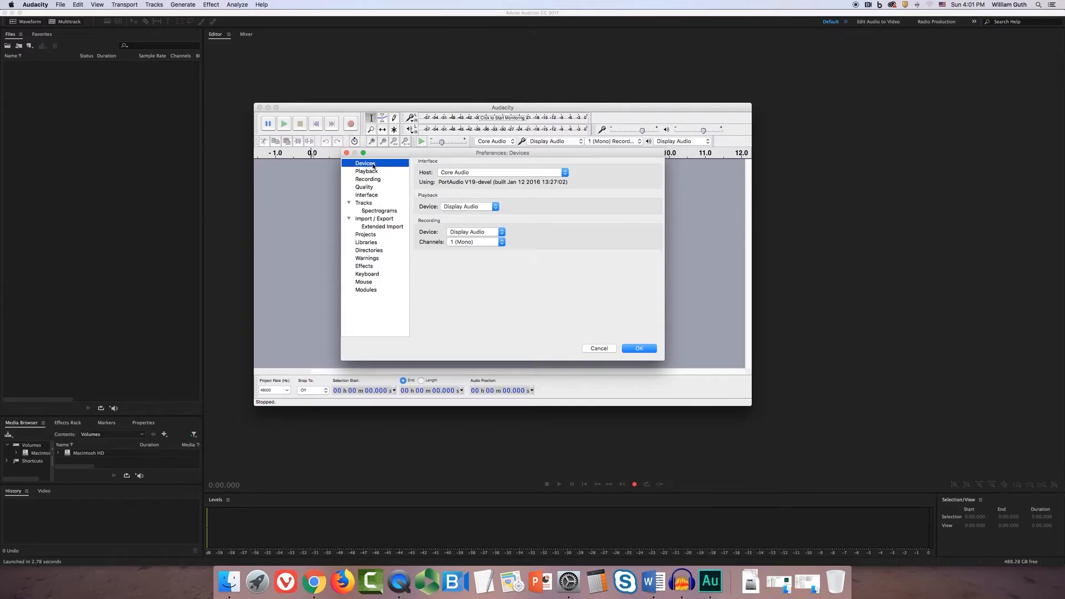
pyautogui.click(112, 114)
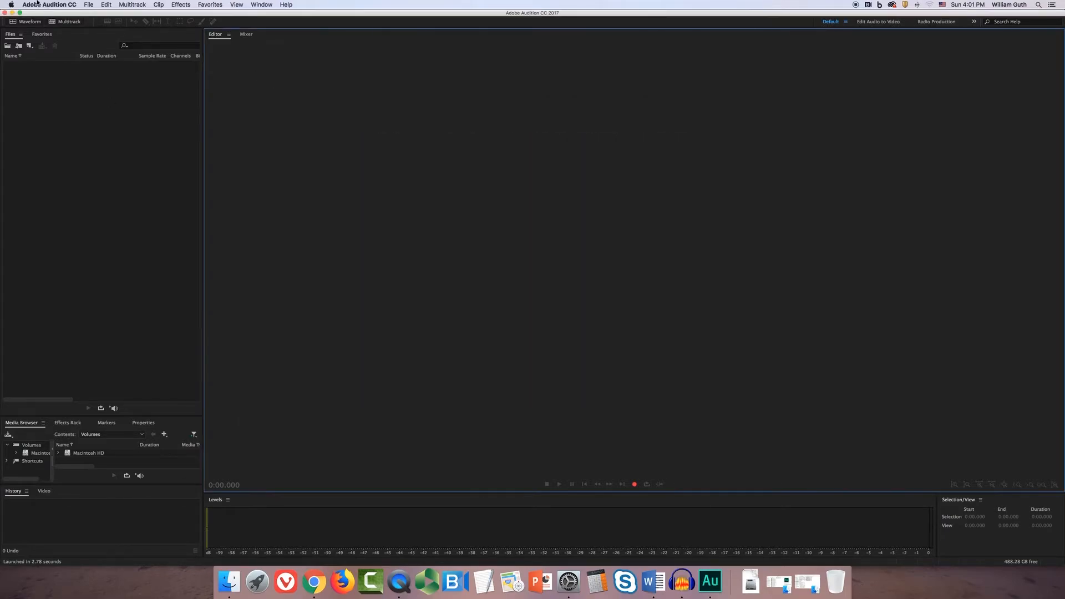
# Open Adobe Audition's Audio Hardware preferences again and place Audacity's window beside them for comparison
pyautogui.click(42, 4)
pyautogui.moveTo(50, 28)
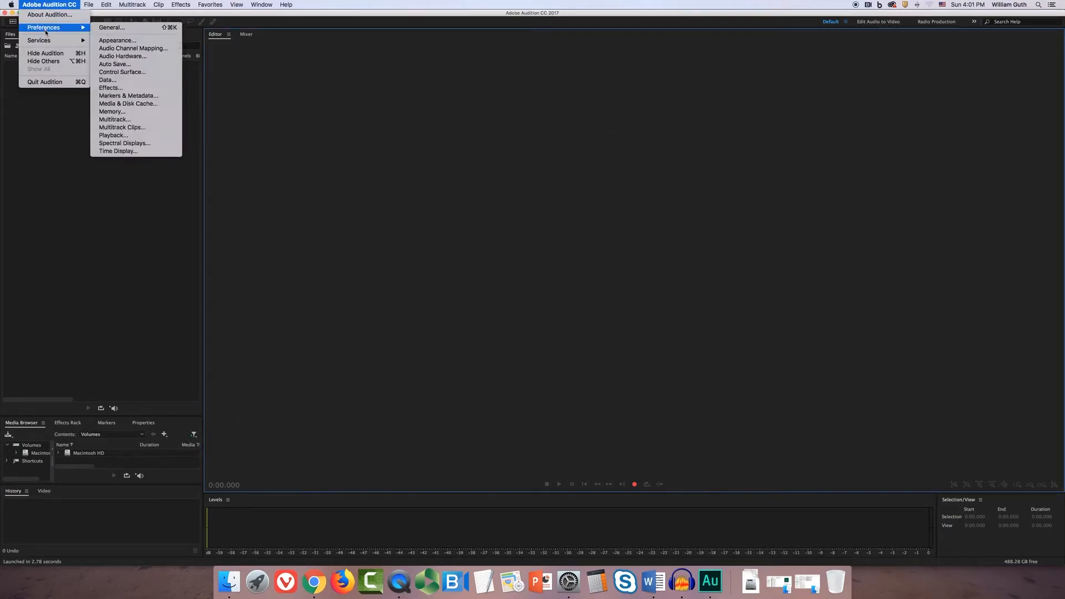
pyautogui.click(123, 56)
pyautogui.press('super+Tab')
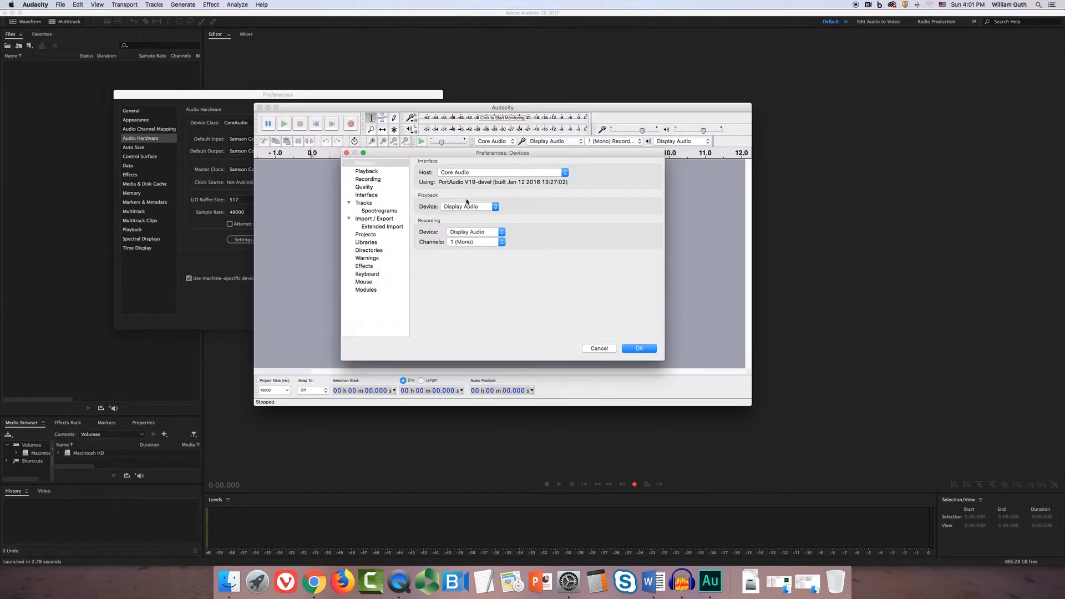
pyautogui.moveTo(403, 108); pyautogui.dragTo(598, 96)
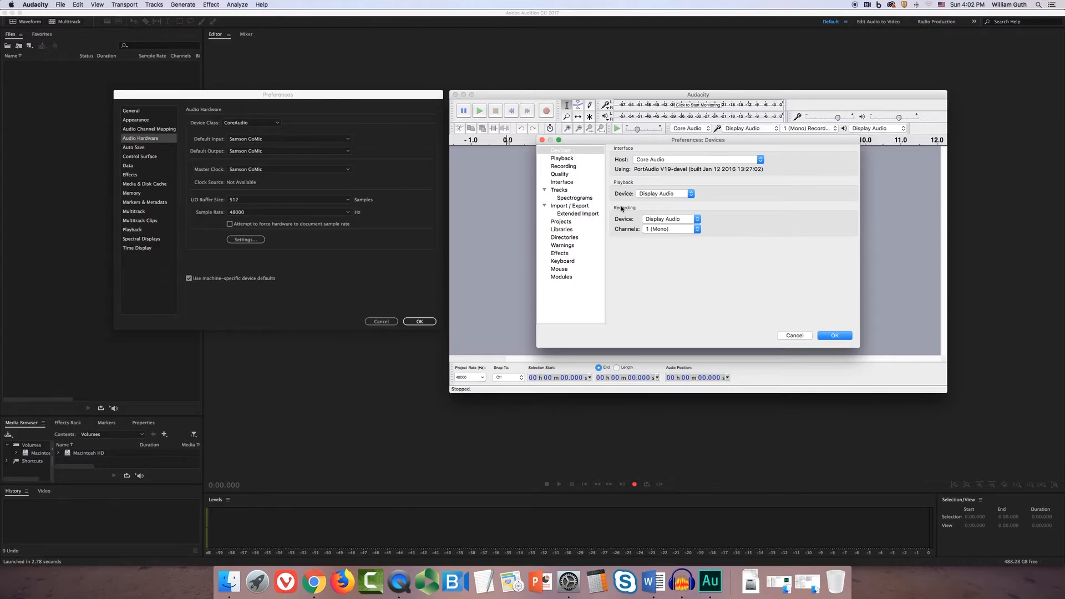
# Set Audacity's playback and recording devices to Samson GoMic and compare them with Audition's input and output settings
pyautogui.click(691, 193)
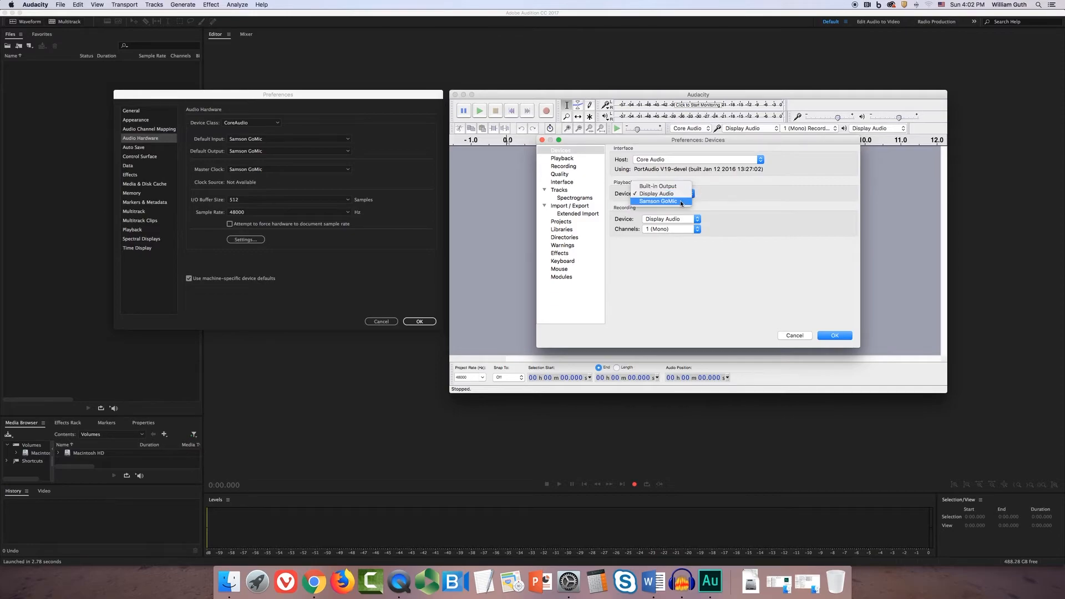
pyautogui.click(680, 201)
pyautogui.click(679, 220)
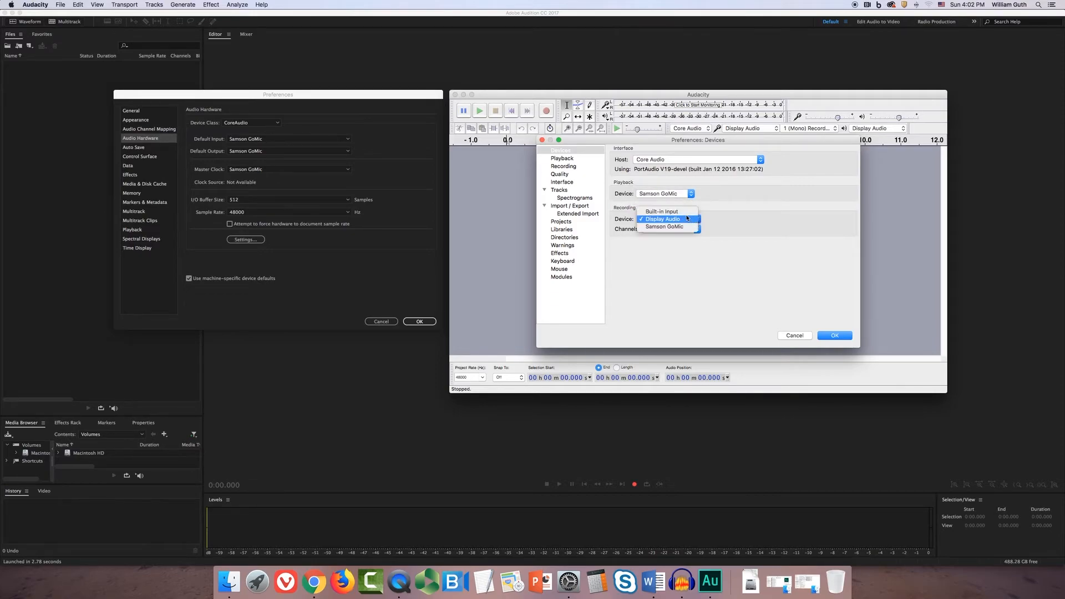
pyautogui.click(682, 228)
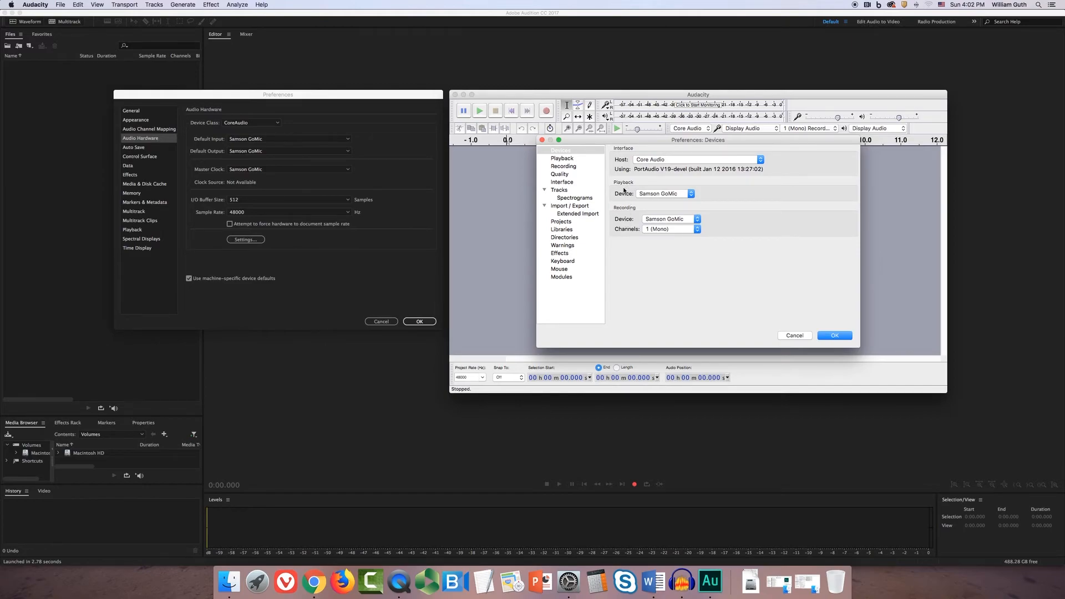
pyautogui.click(215, 160)
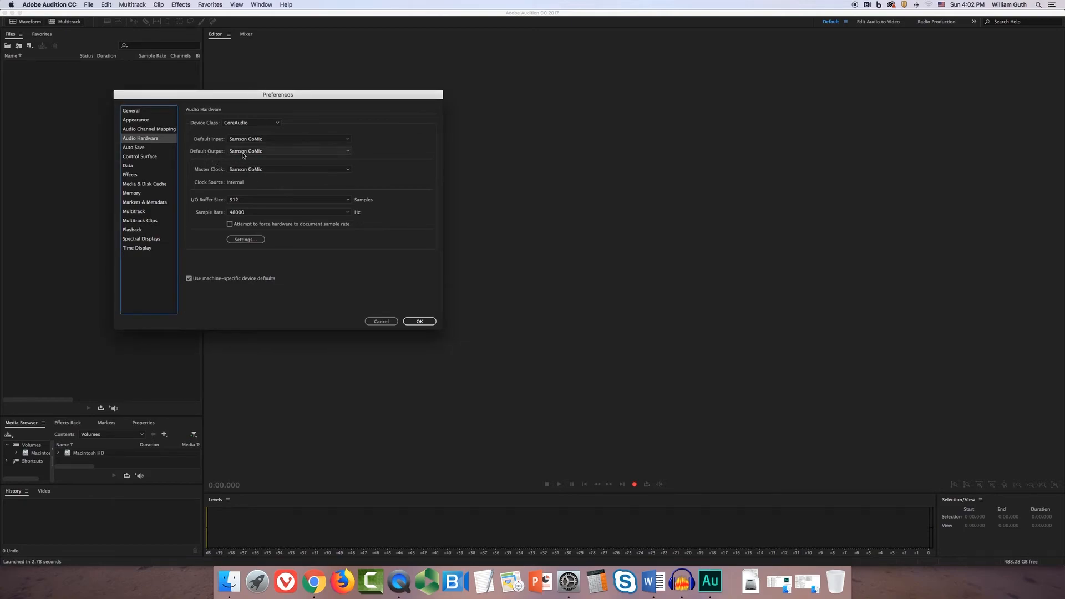
pyautogui.press('super+Tab')
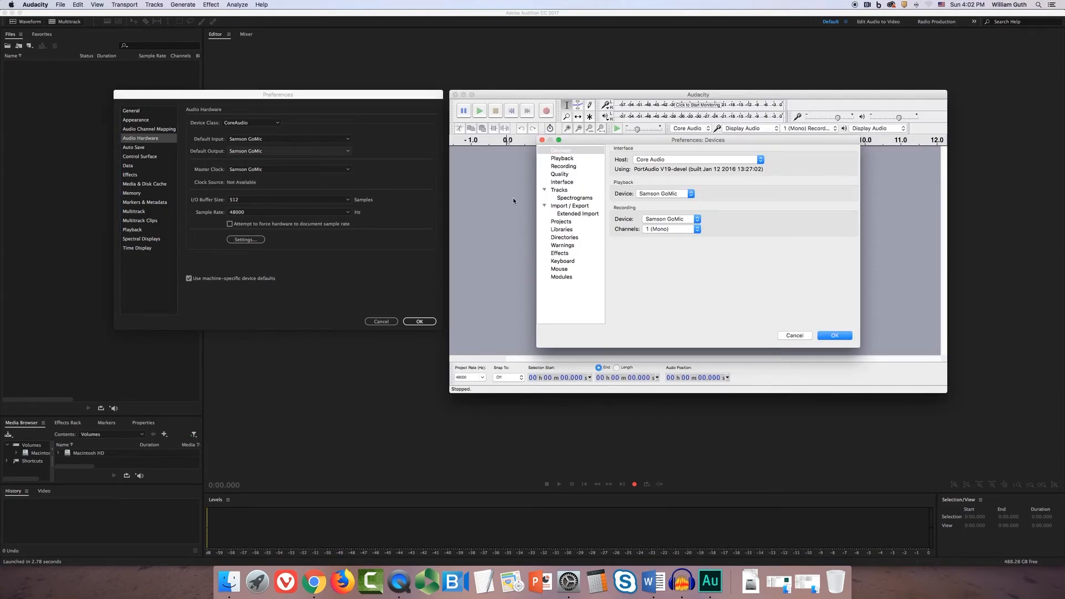